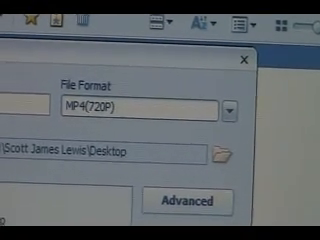
Choose MP4(720P) as the file format: 1280x720 at 30 FPS, H264 video, AAC audio.
click(230, 108)
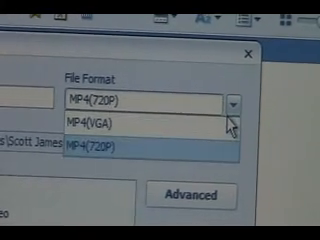